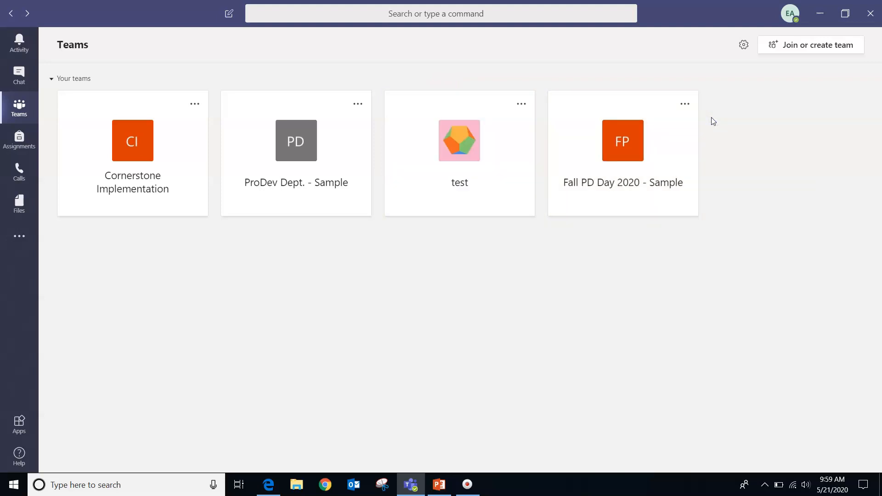
After glancing at the ProDev Dept. - Sample team, start creating a new Staff-type team
left_click(293, 143)
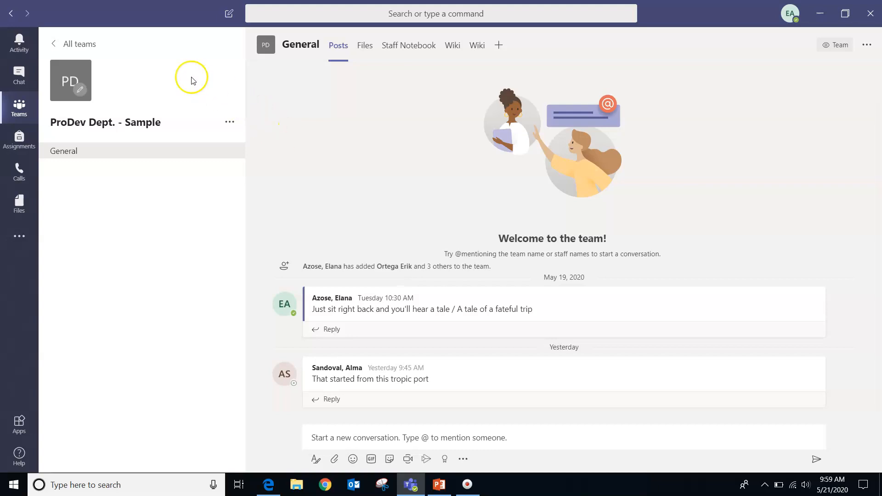
left_click(87, 42)
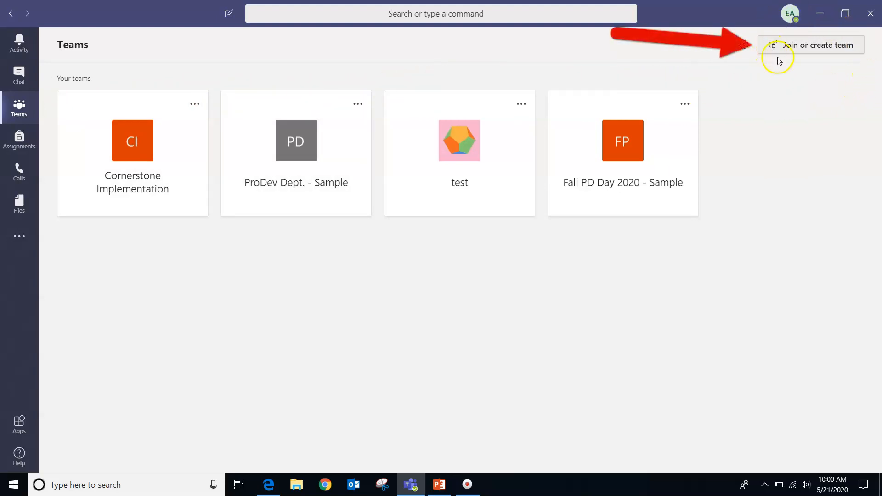
left_click(833, 51)
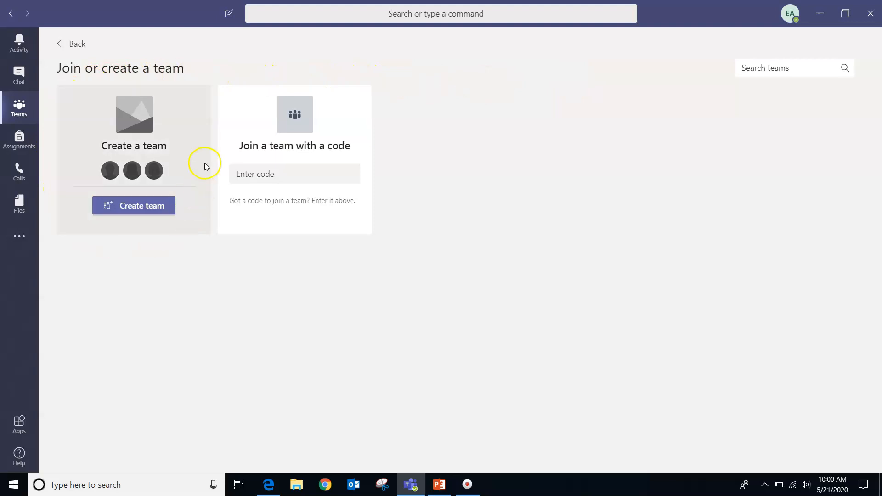
left_click(140, 208)
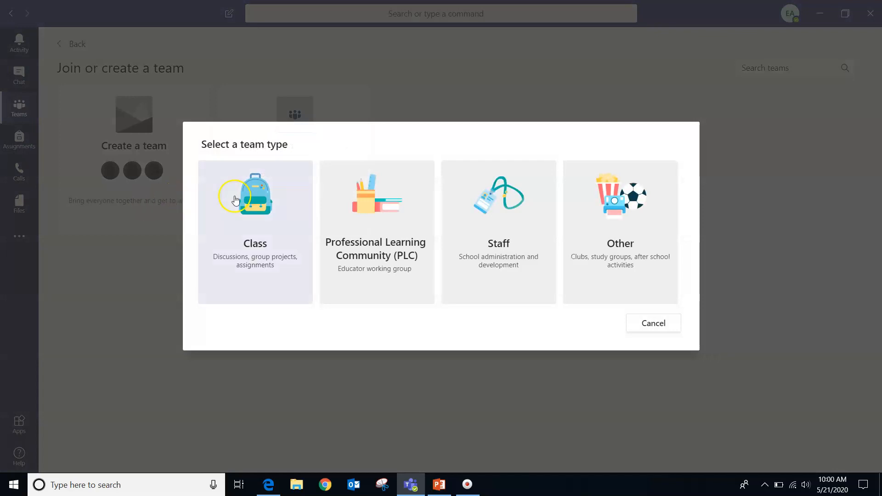
left_click(495, 217)
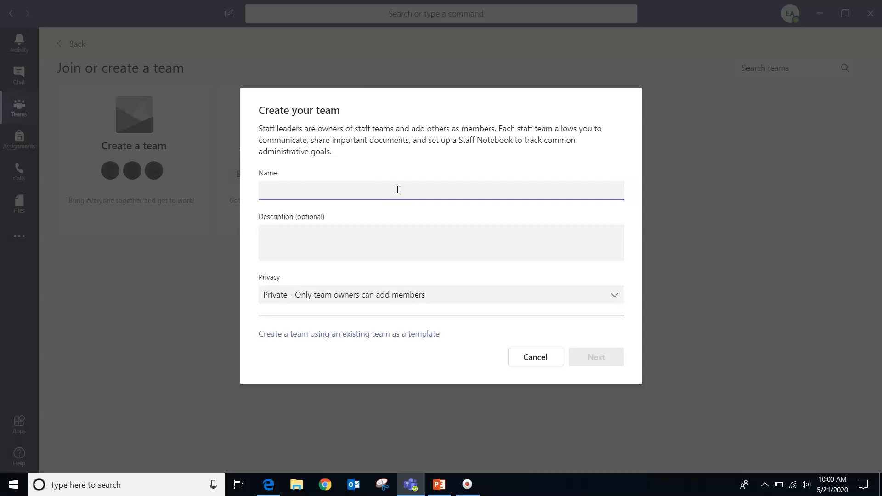
Name the team 'Spring PD Day 20201 --Sample', keep its privacy Private, and continue
type("Spring PD Day 20201 --Sample")
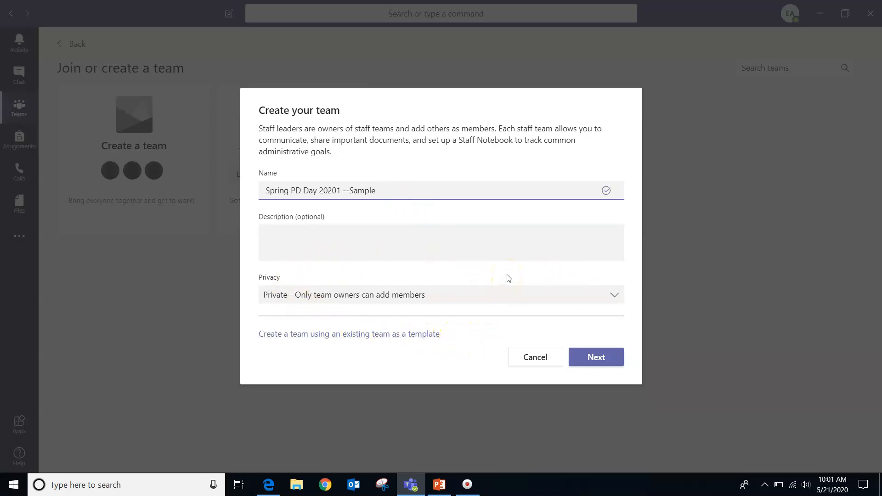
left_click(488, 302)
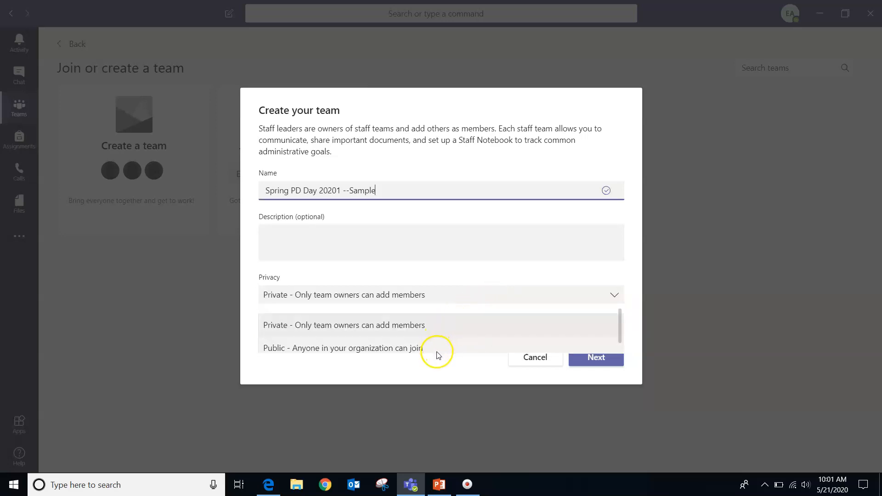
left_click(438, 353)
left_click(449, 297)
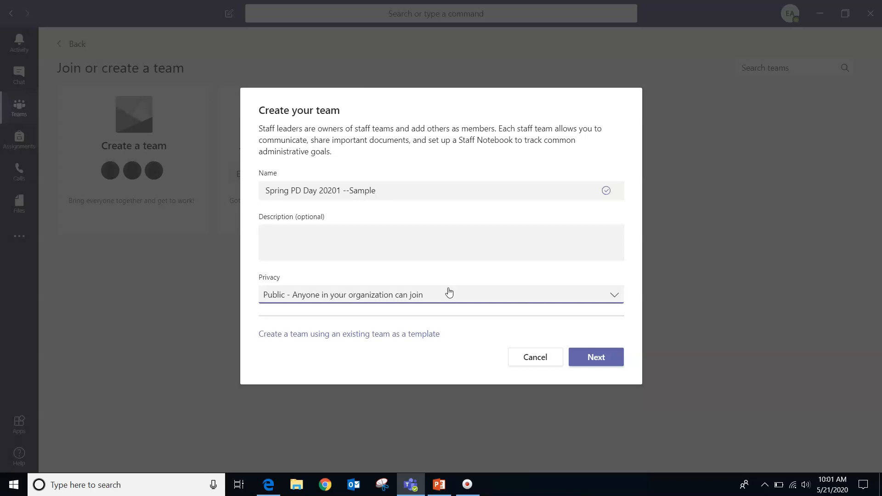
left_click(472, 296)
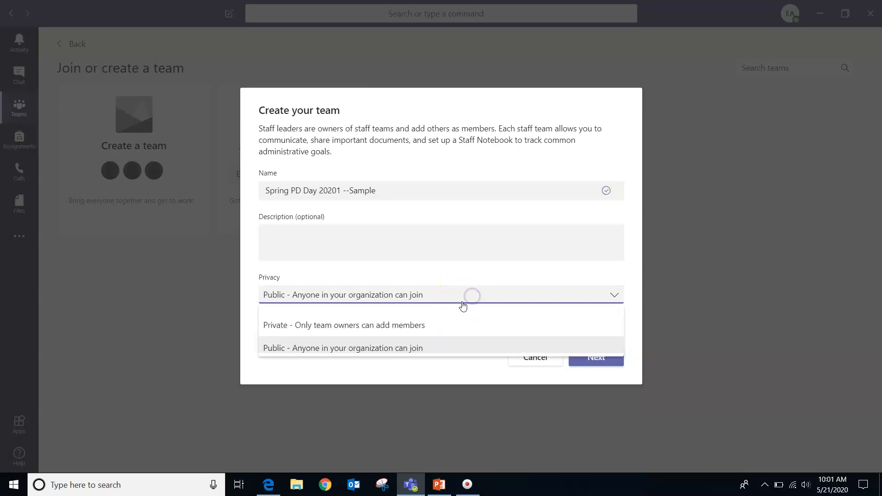
left_click(434, 330)
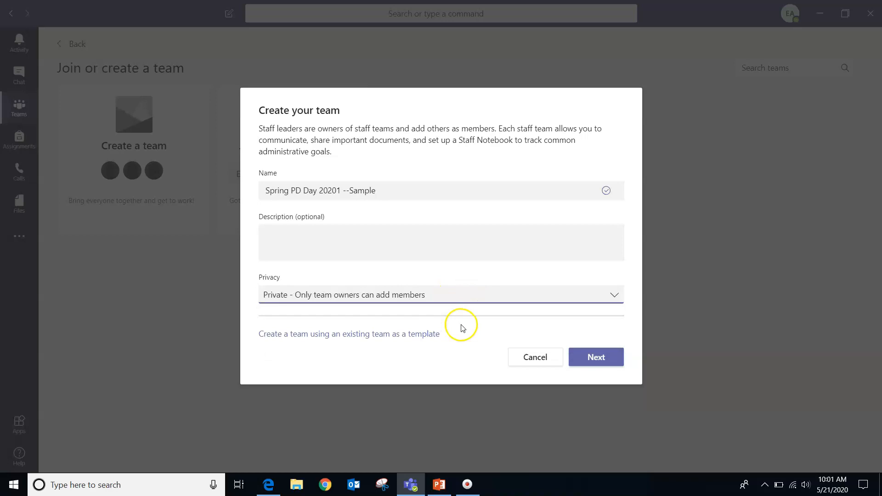
left_click(599, 359)
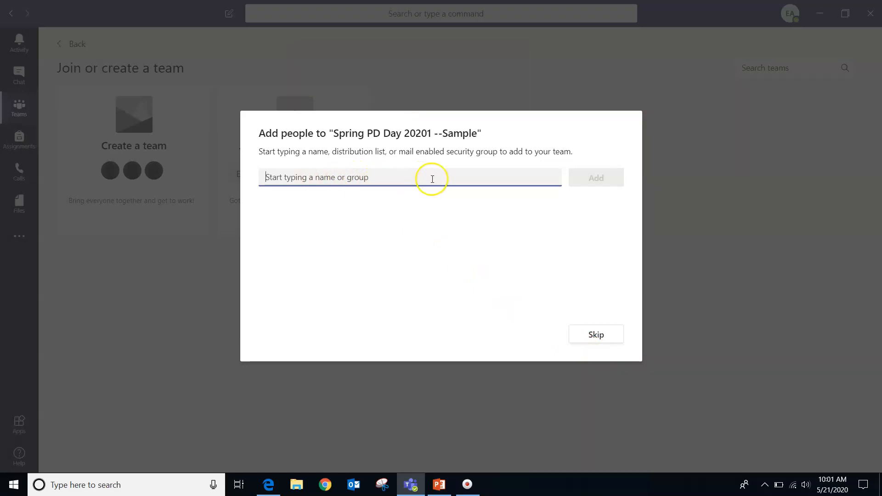
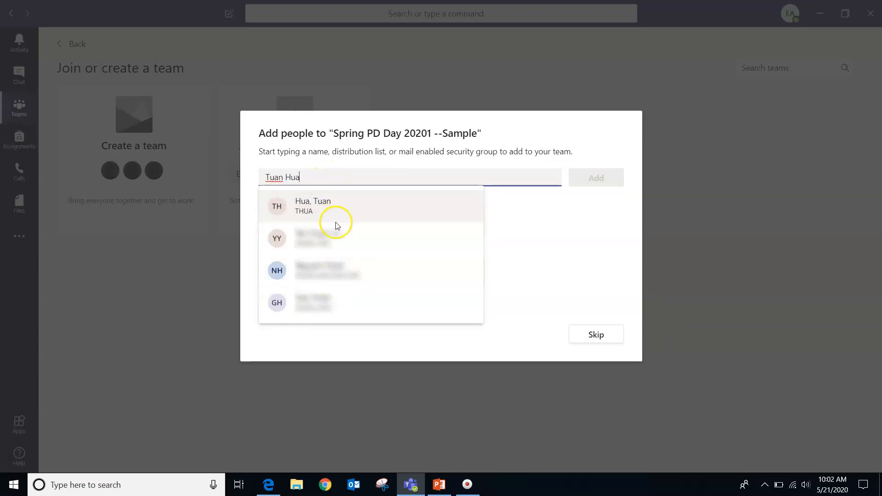
Add the searched staff members to the team, dropping a wrongly picked person, then close
left_click(356, 208)
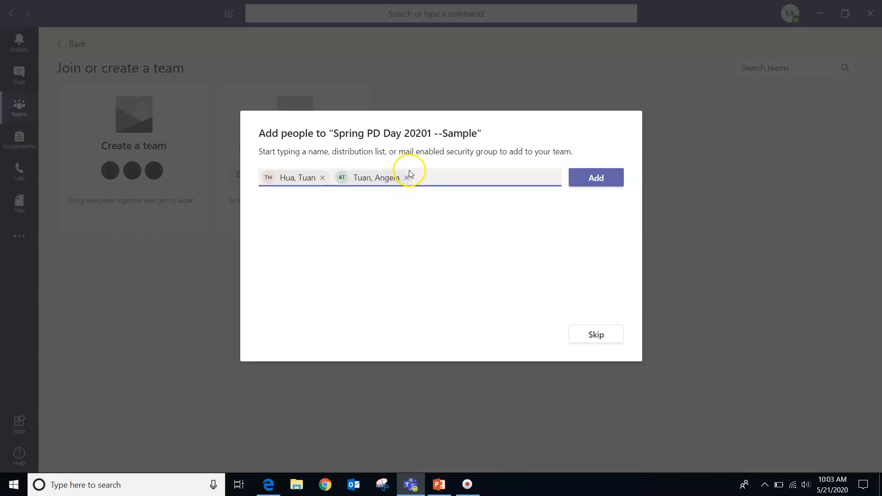
left_click(407, 179)
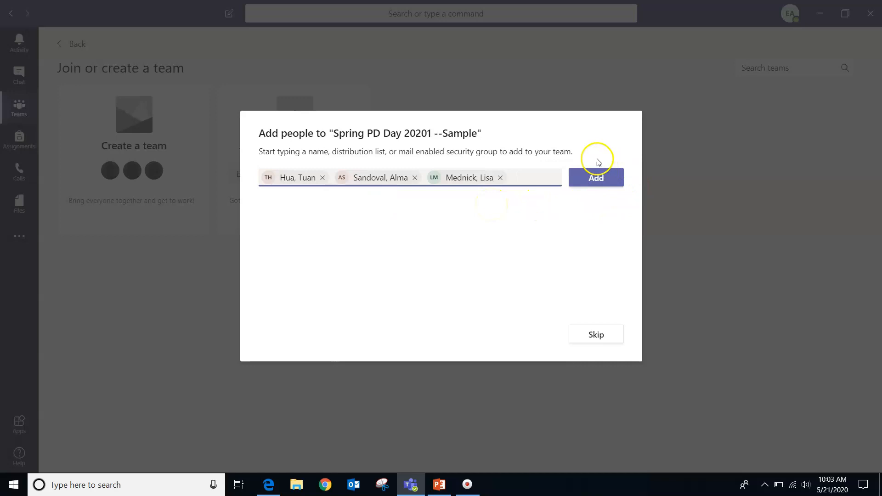
left_click(596, 178)
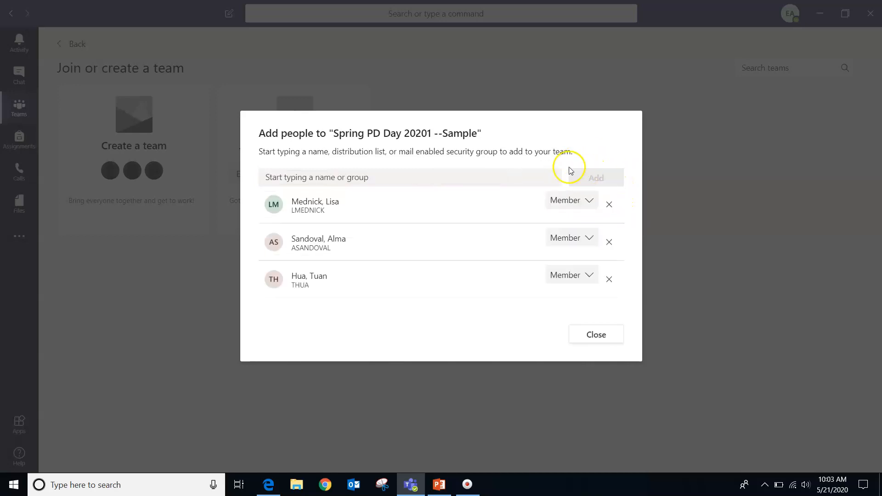
left_click(597, 337)
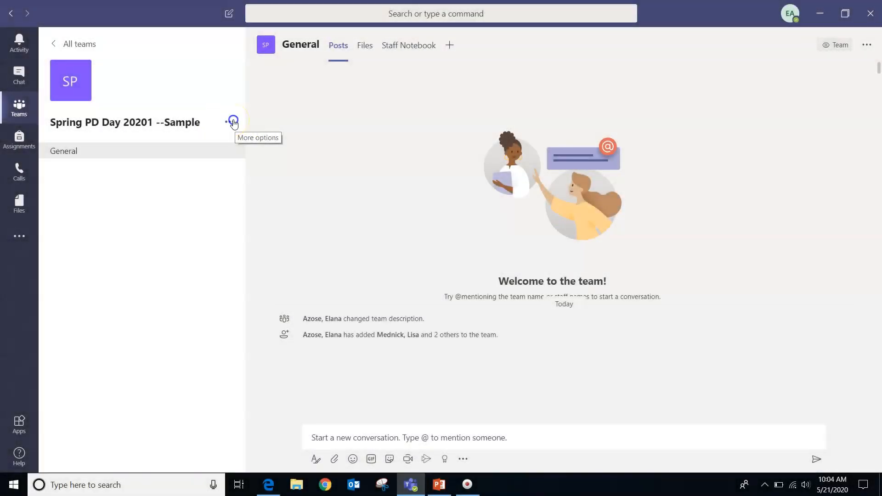
In Manage team > Members, change the last listed member's role to Owner
left_click(234, 123)
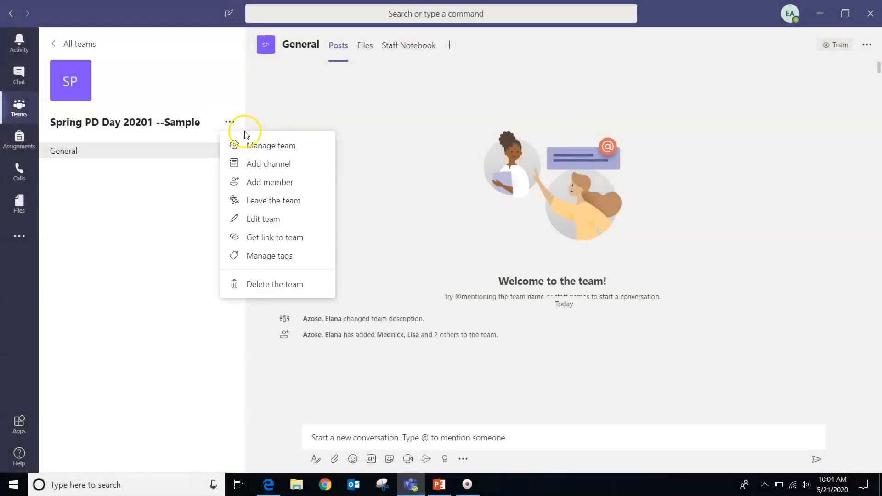
left_click(259, 147)
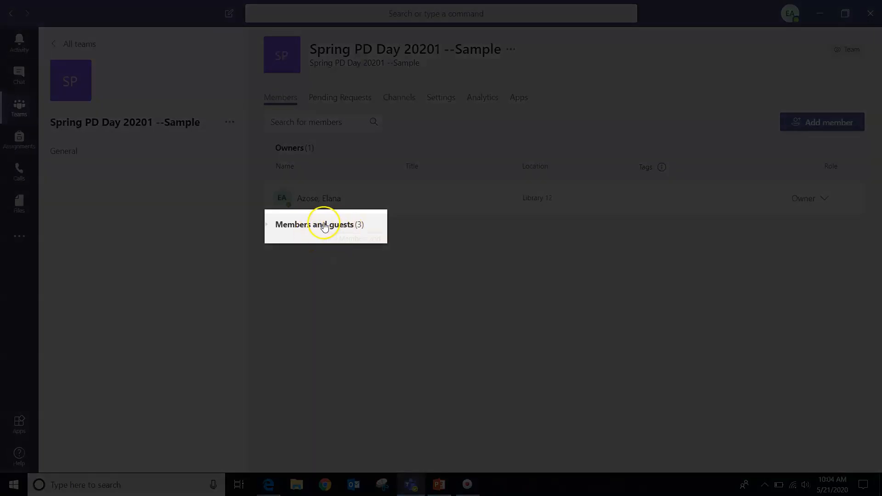
left_click(325, 226)
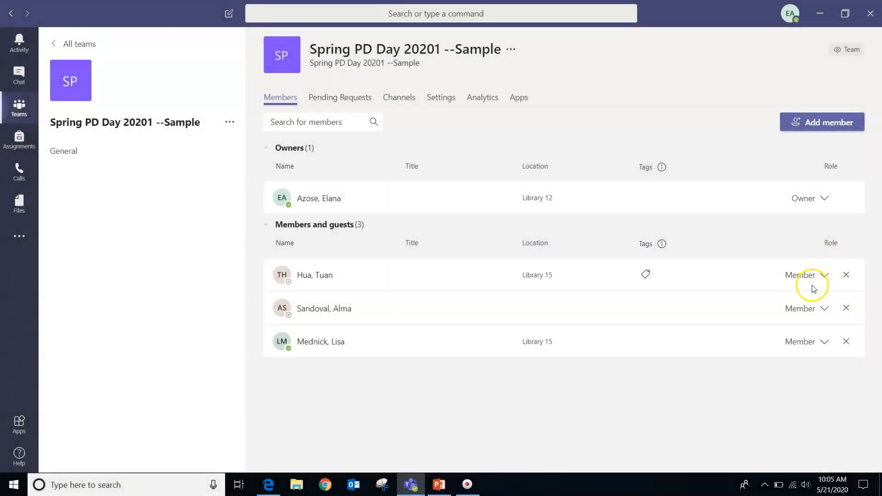
left_click(825, 342)
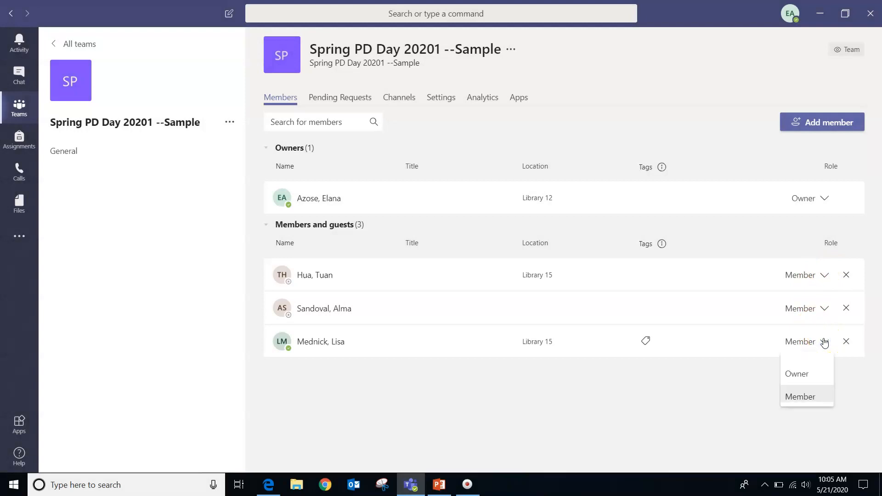
left_click(808, 373)
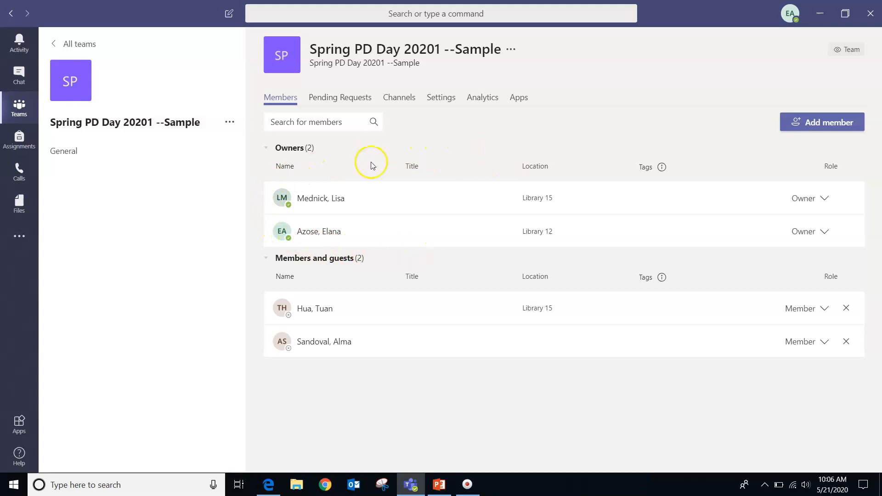
left_click(229, 122)
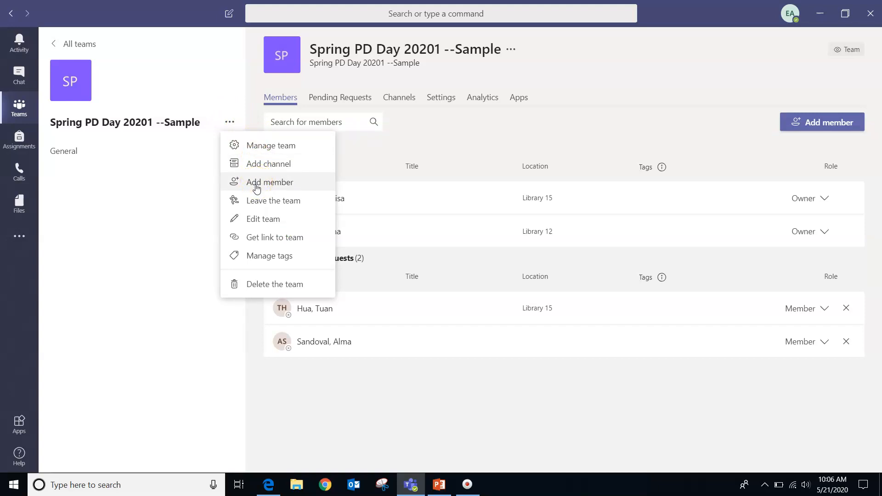
Switch the team avatar to the colored pencils picture and save the team details
left_click(256, 221)
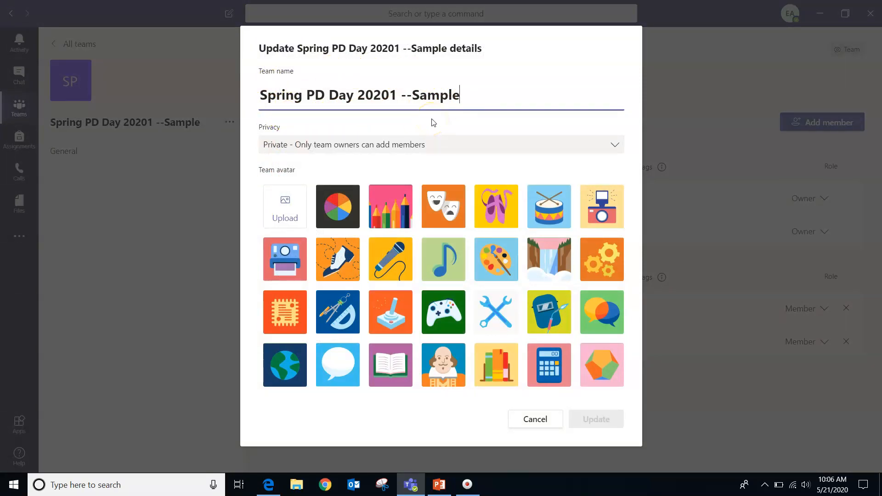
left_click(389, 205)
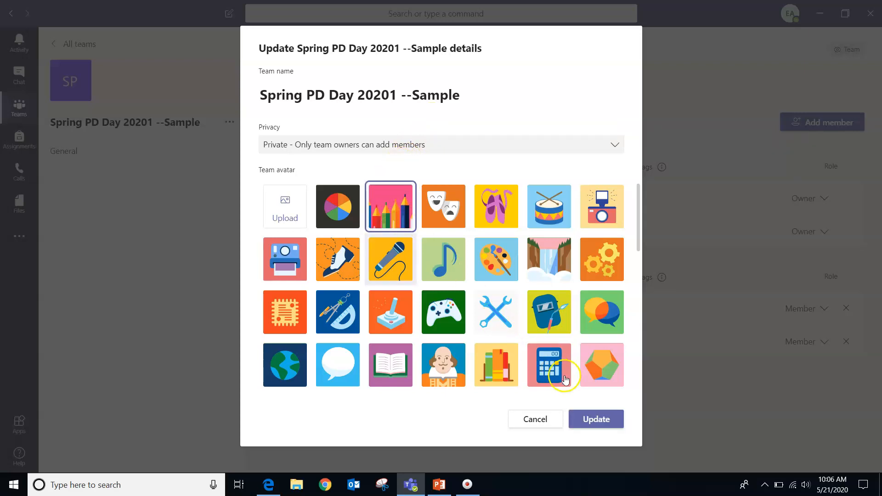
left_click(598, 420)
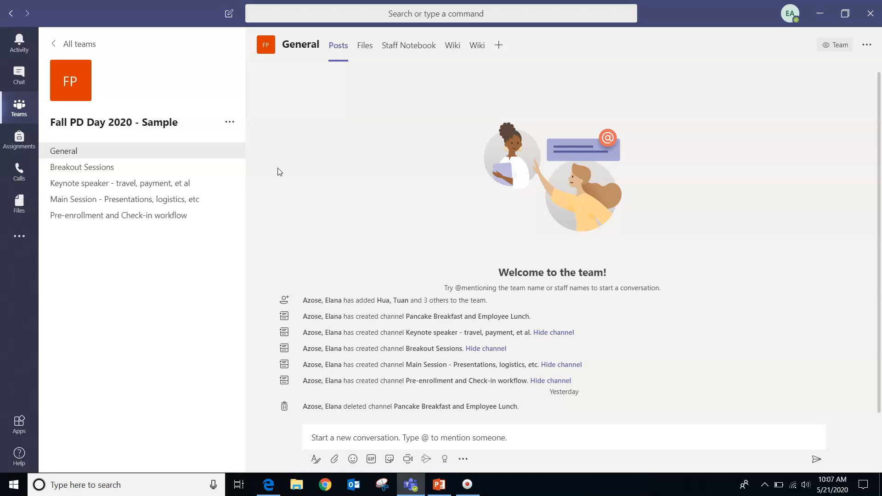
Look over the Fall PD Day 2020 - Sample General channel and its channel list as a reference
mouse_move(201, 156)
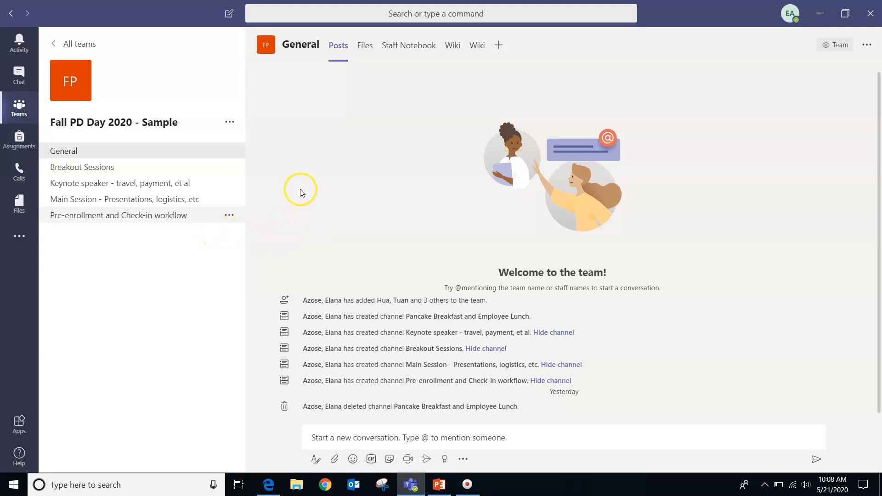
In Spring PD Day 20201 --Sample, set up a new 'Breakout Sessions' channel with Private privacy
left_click(79, 44)
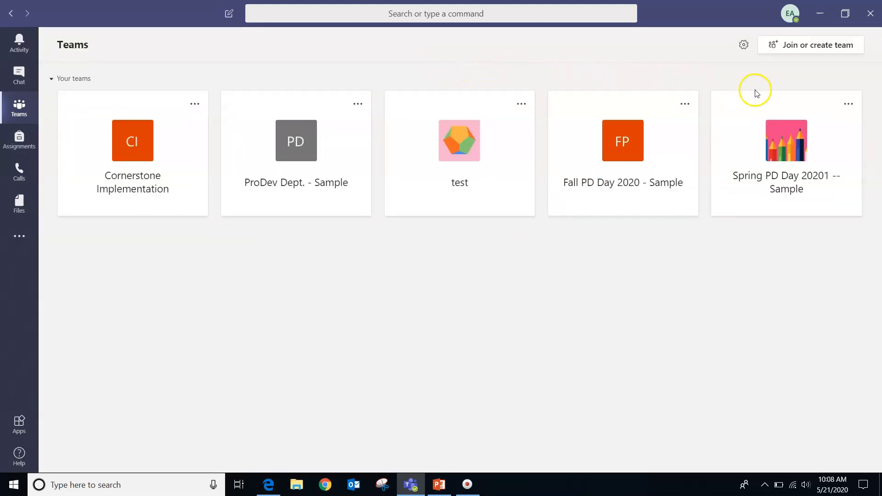
left_click(787, 146)
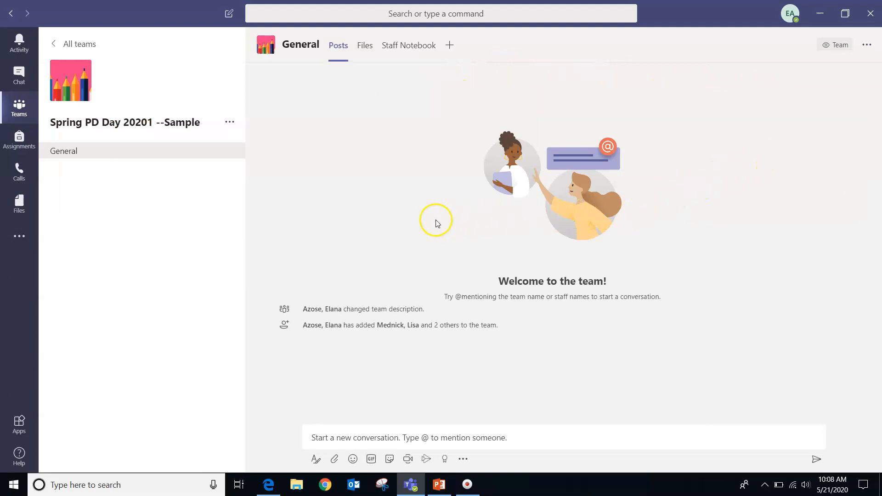
left_click(232, 124)
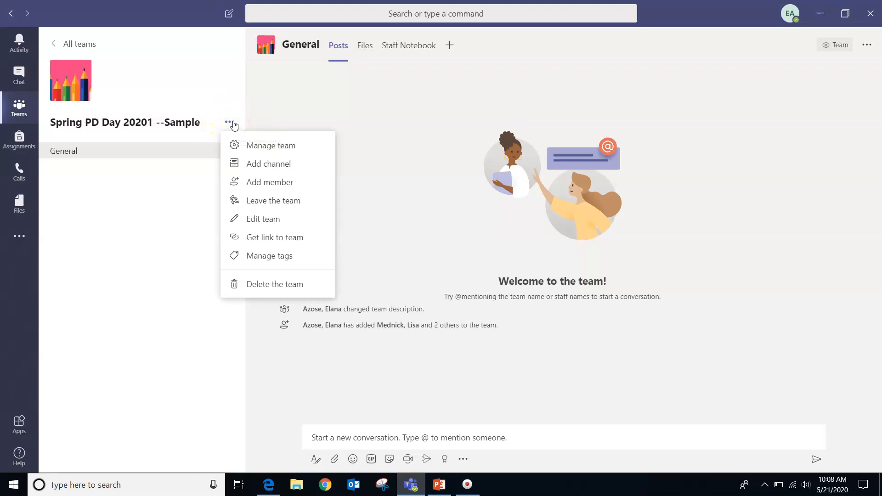
left_click(251, 164)
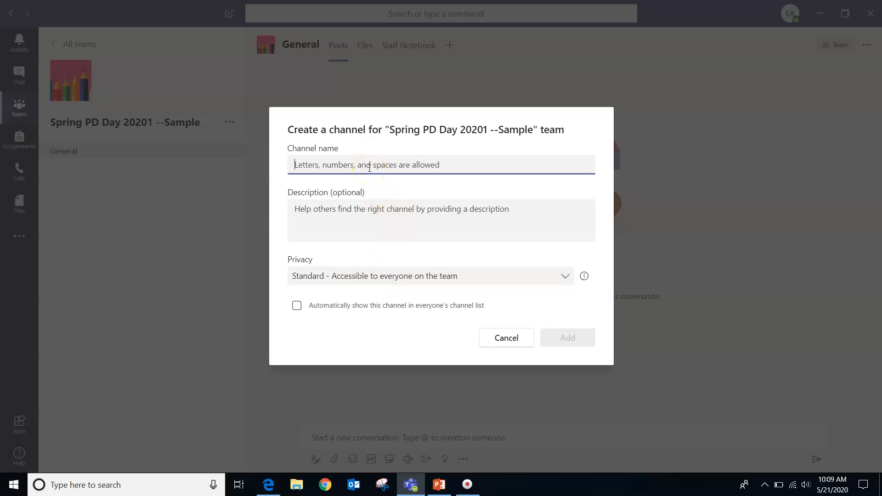
type("Breakout Sessions")
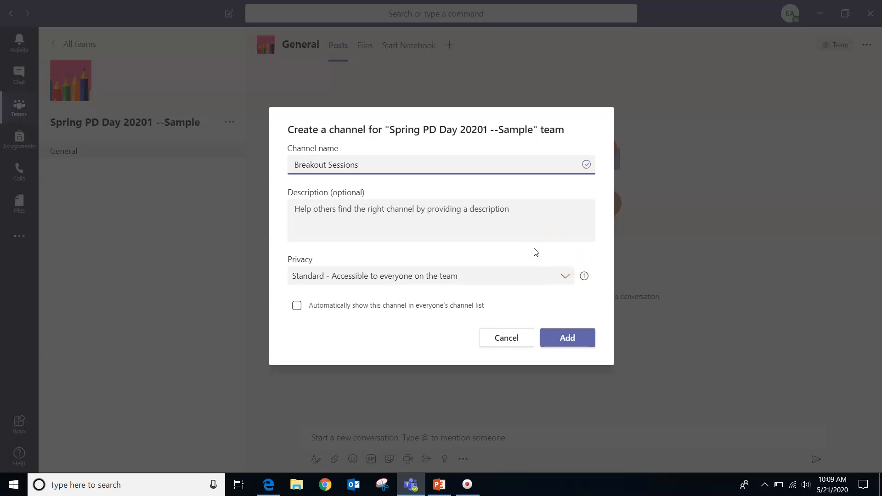
left_click(565, 279)
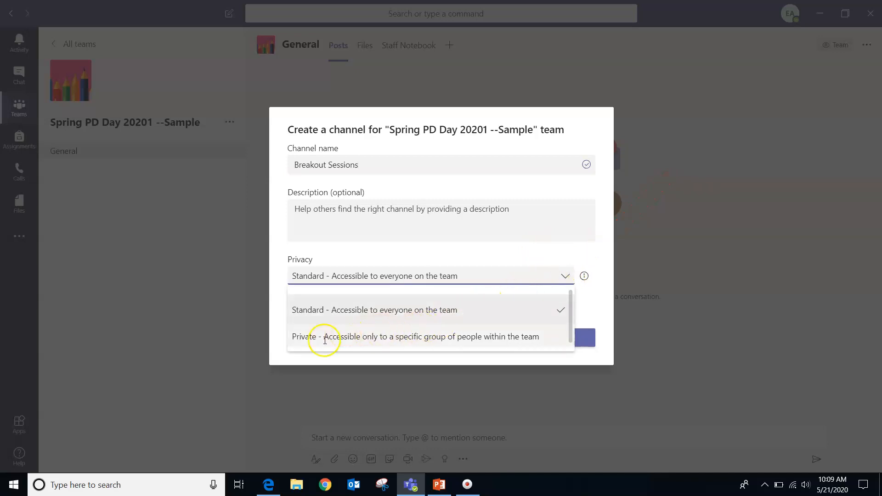
left_click(429, 340)
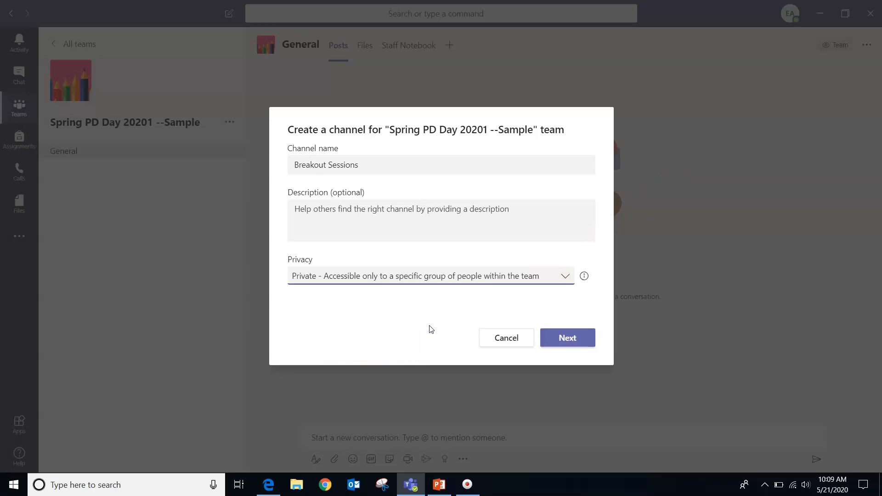
Create the private Breakout Sessions channel and add one searched team member to it
left_click(558, 340)
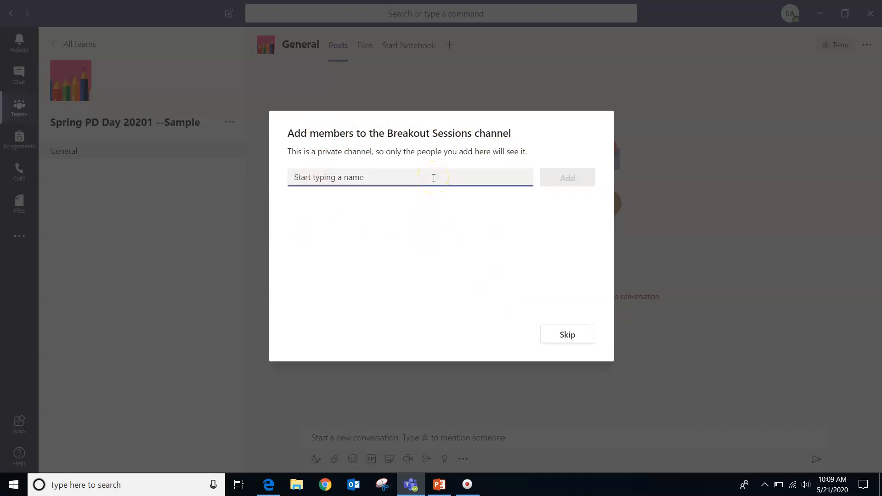
type("Tuan")
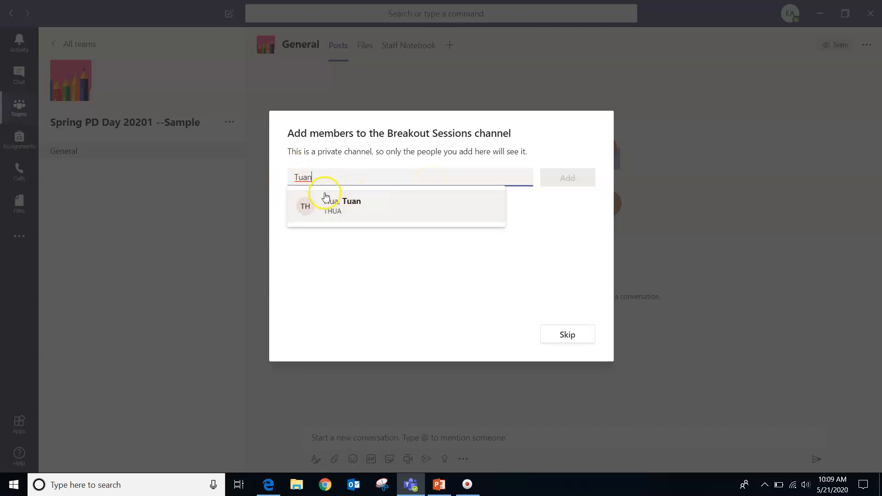
left_click(380, 207)
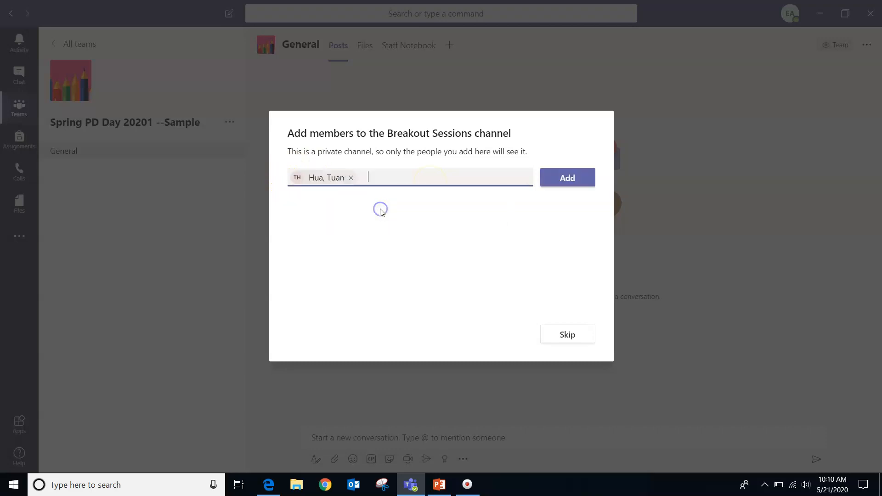
left_click(567, 177)
left_click(561, 178)
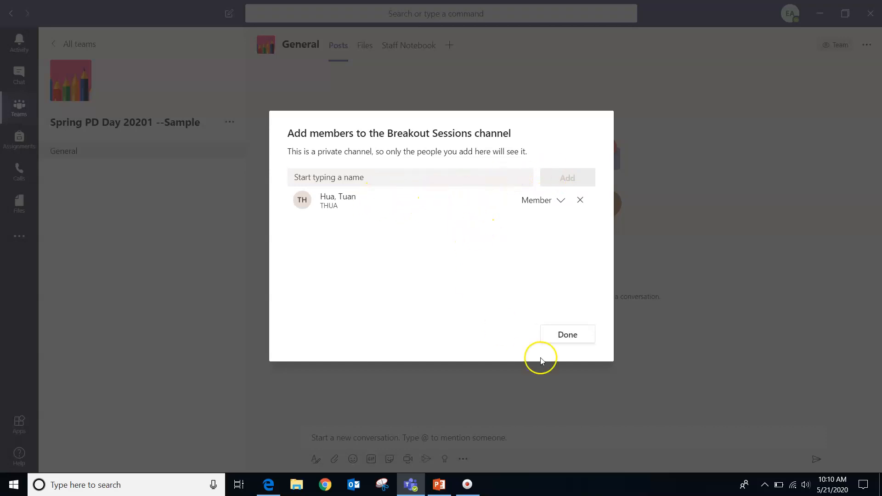
left_click(567, 335)
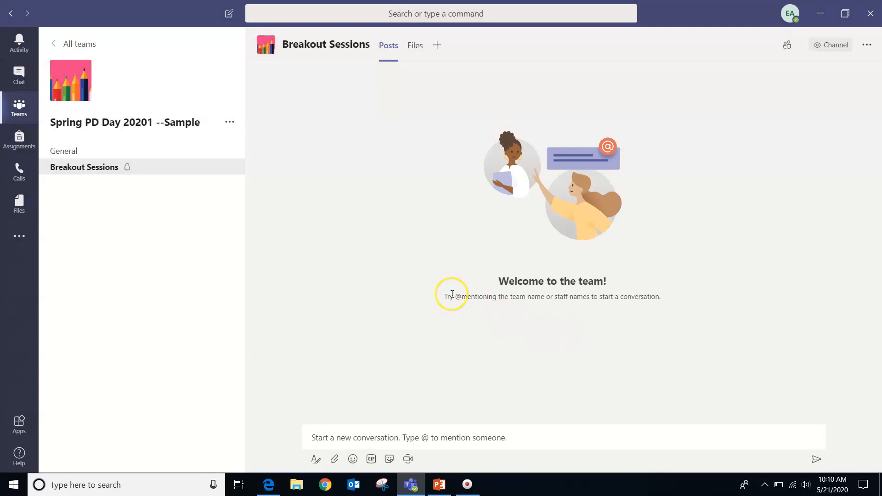